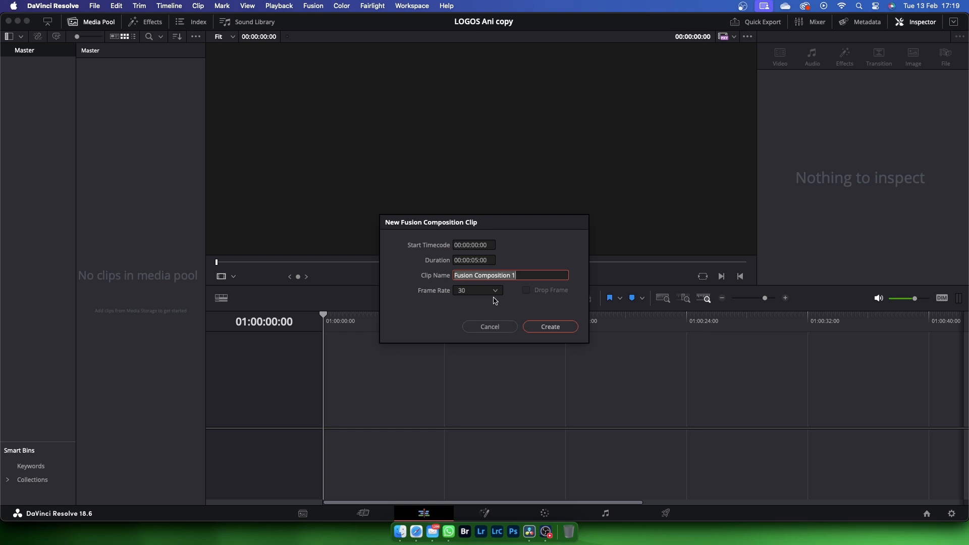
Step: Create a 5-second Fusion composition clip at 30 fps, place it on the timeline and open it for Fusion editing
left_click(529, 327)
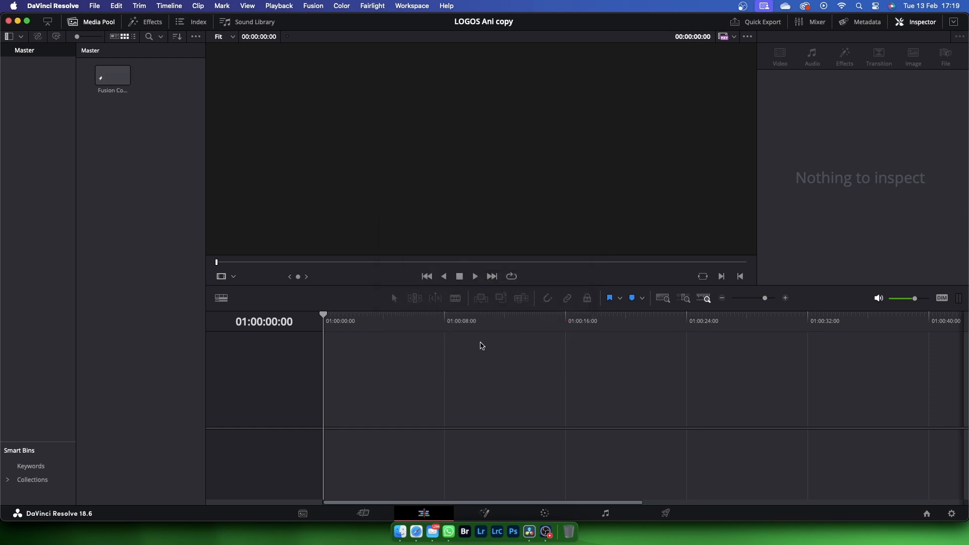
left_click_drag(112, 76, 323, 405)
left_click(379, 400)
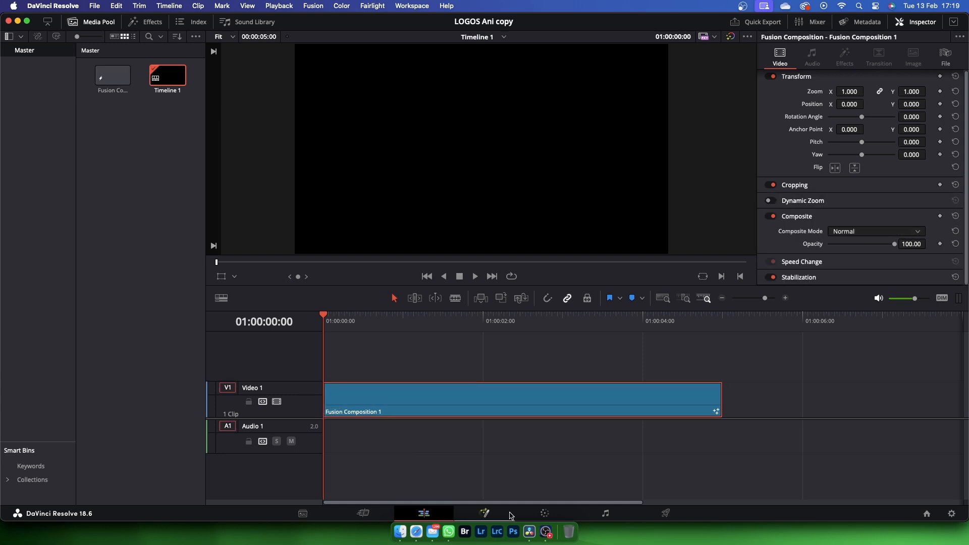
left_click(484, 513)
Step: Add a Background node well ahead of MediaOut1, view it and color it sky blue (red 0, green about 0.73, blue about 0.96)
left_click_drag(342, 448, 675, 448)
left_click_drag(200, 354, 317, 207)
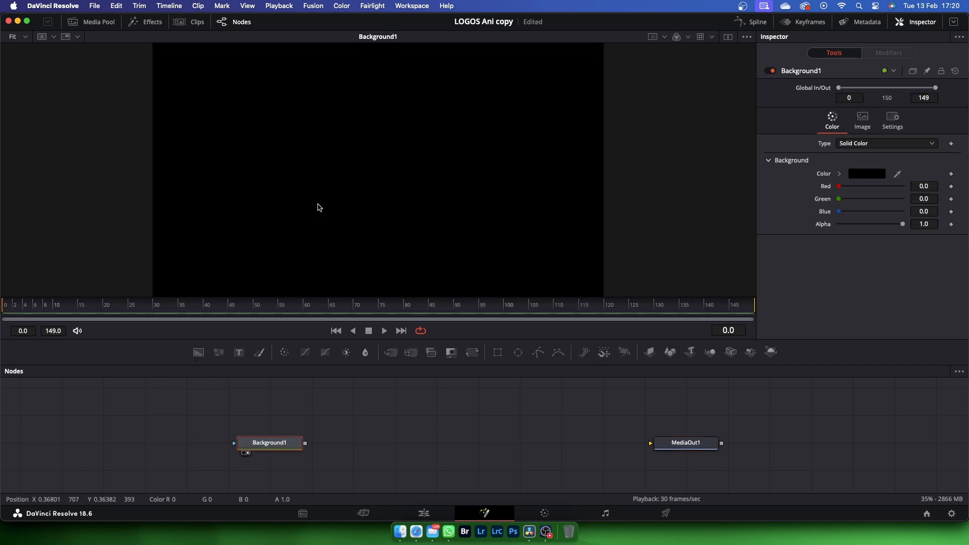
left_click(860, 175)
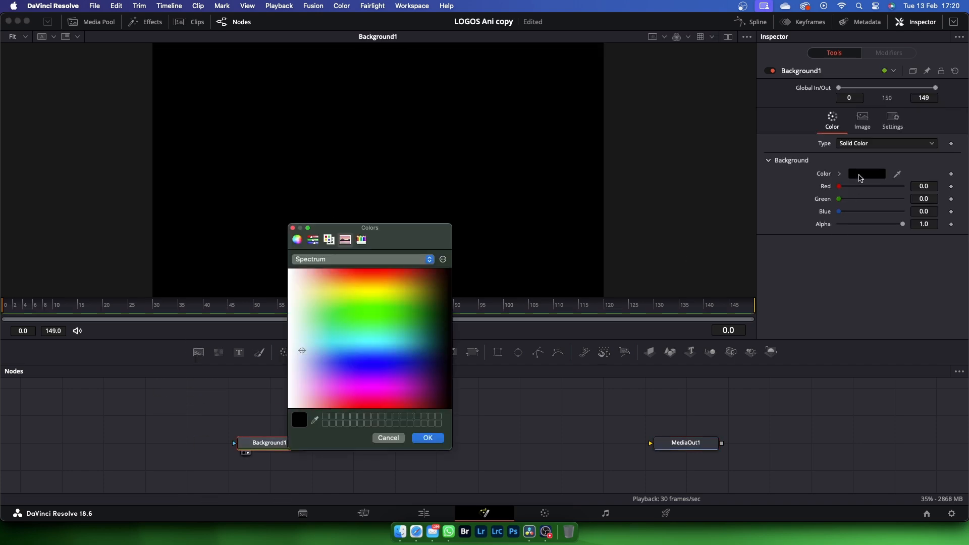
left_click(360, 350)
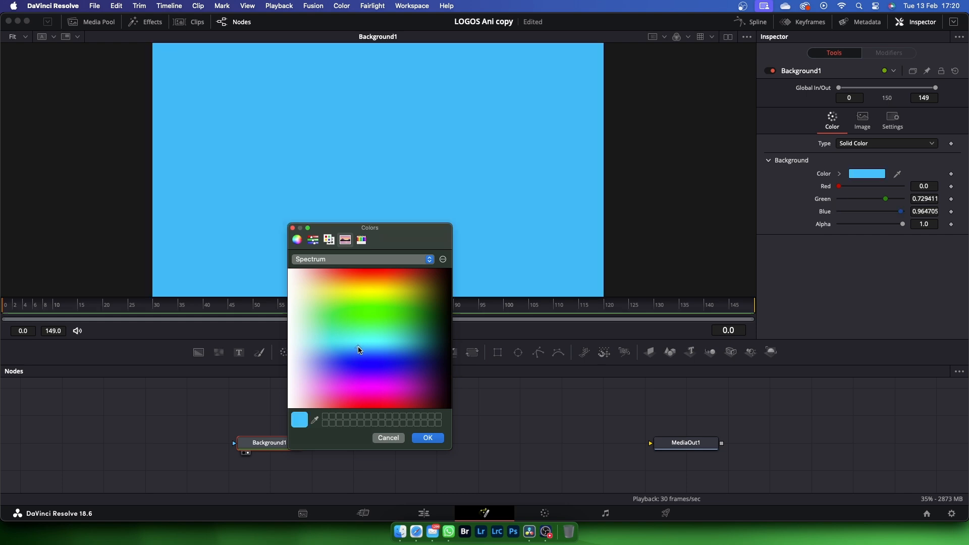
left_click(427, 438)
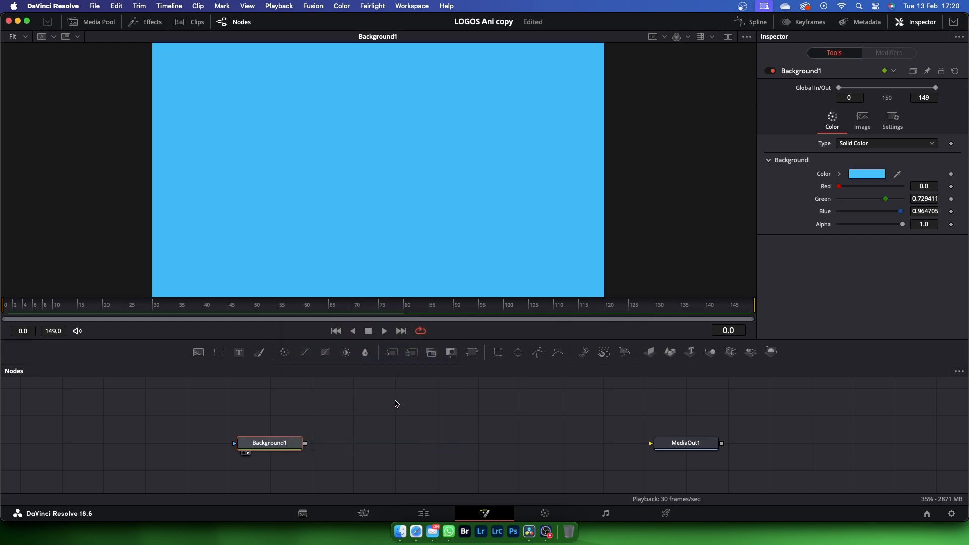
Step: Mask Background1 with a rectangle about 1.06 wide and 0.78 high, centered at Y about 0.20 to fill the lower frame
left_click(493, 358)
left_click_drag(265, 417, 197, 441)
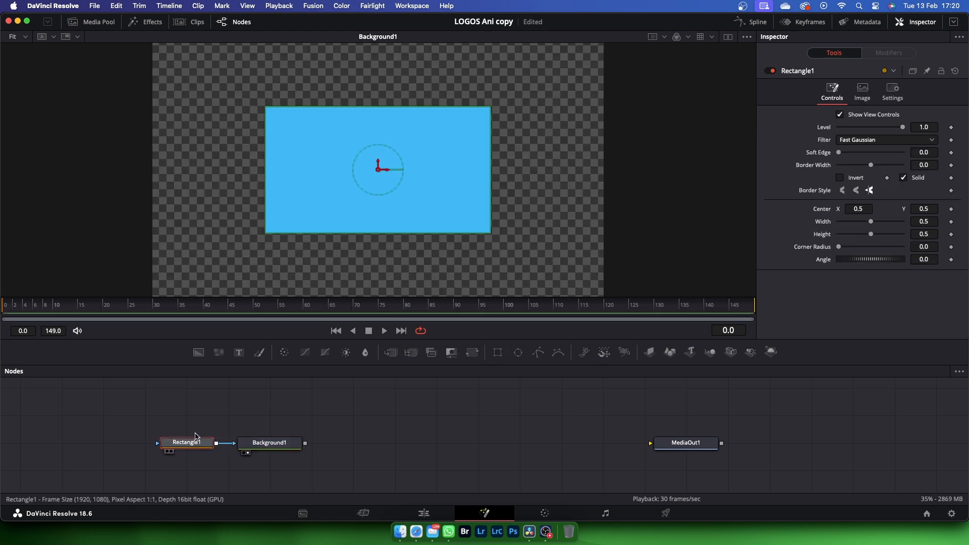
left_click_drag(492, 199, 617, 199)
left_click_drag(381, 232, 379, 253)
left_click_drag(378, 147, 383, 204)
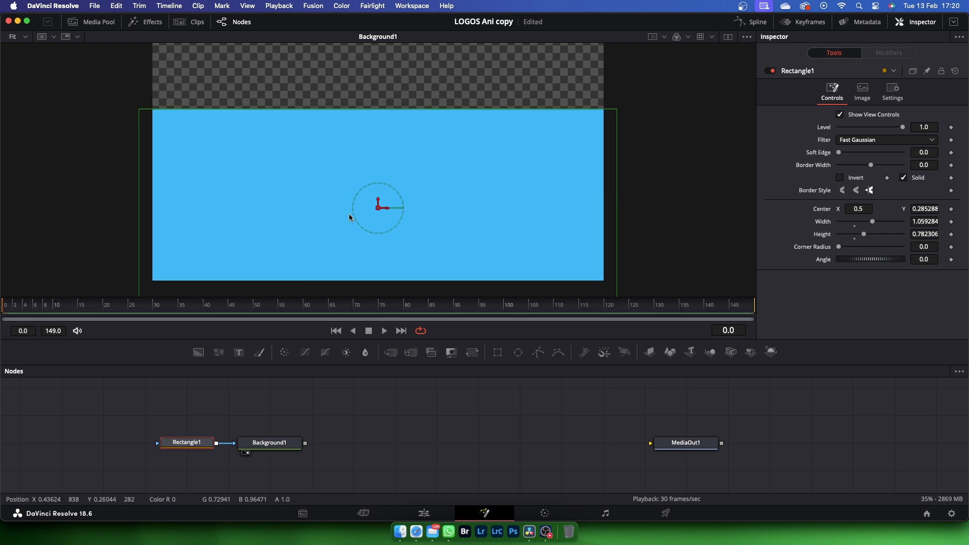
scroll(349, 218, "down", 2)
left_click_drag(369, 204, 369, 220)
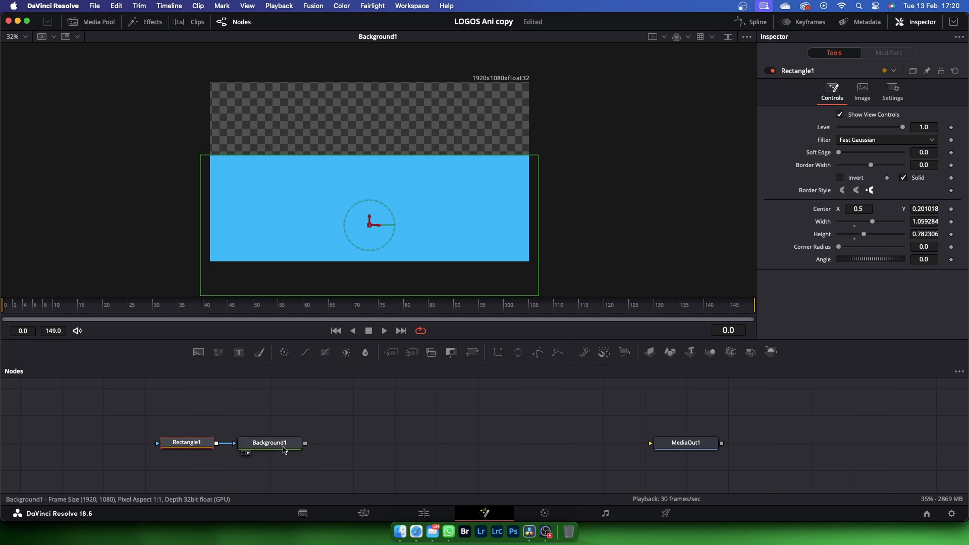
Step: Add a Resolve FX Waviness node fed by Background1 and view its output
left_click(266, 451)
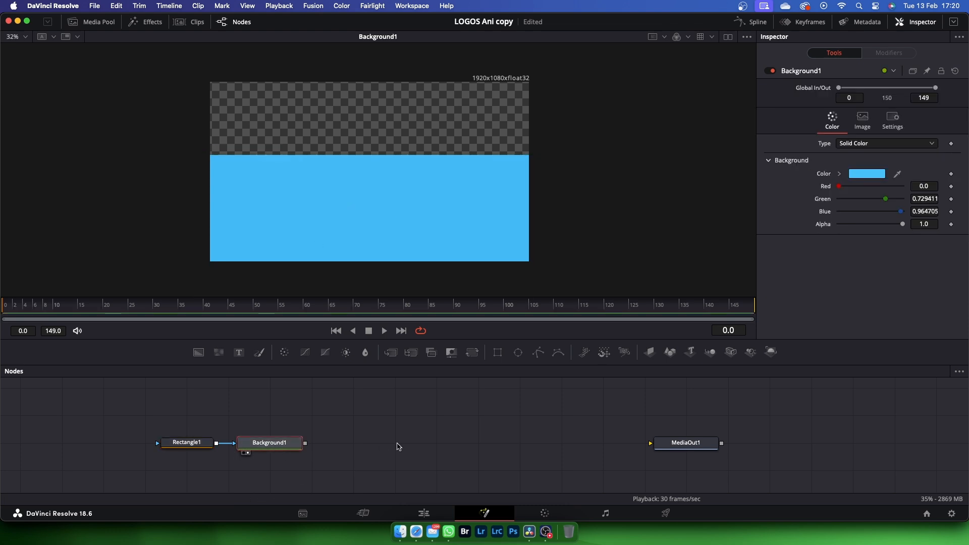
right_click(375, 437)
mouse_move(398, 267)
mouse_move(528, 447)
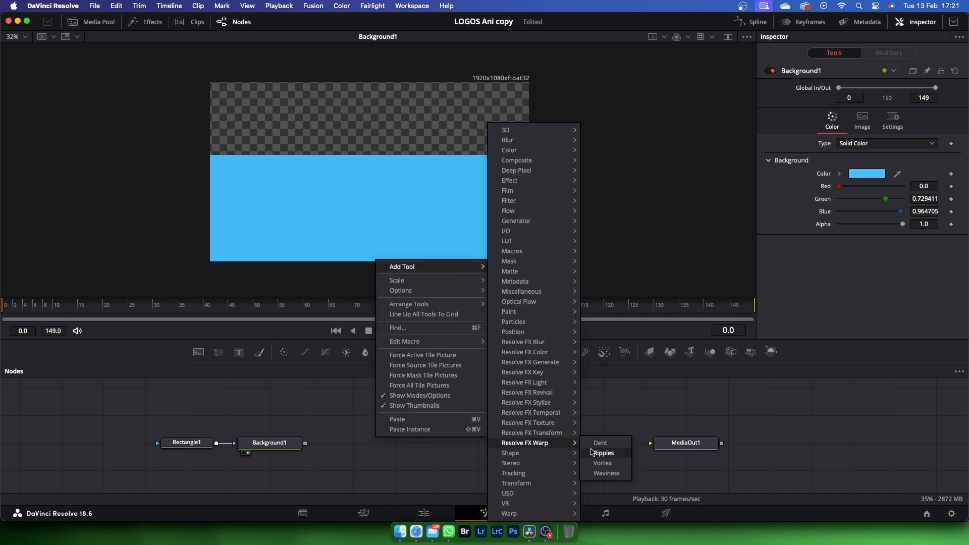
left_click(605, 473)
left_click_drag(359, 447, 305, 443)
left_click(367, 452)
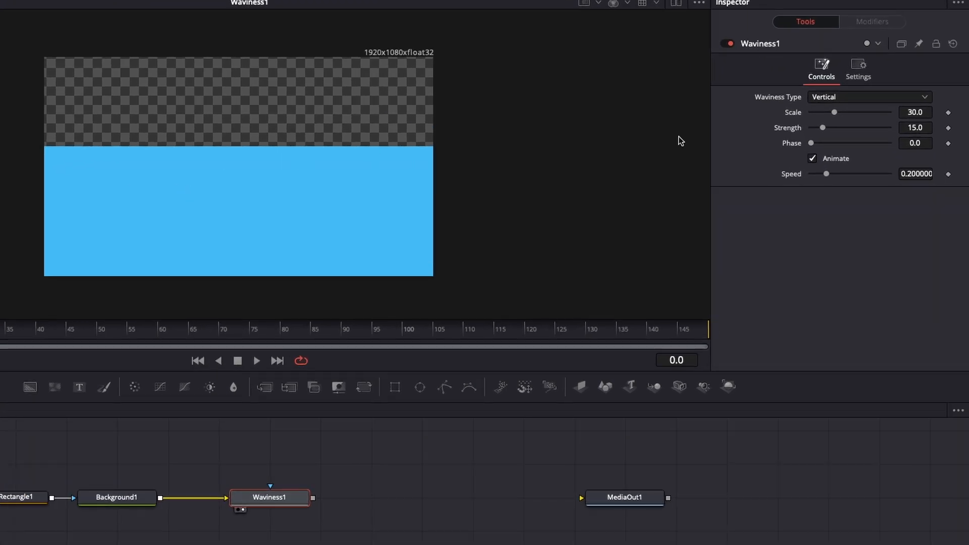
Step: Set the Waviness type to Horizontal with scale 12 and strength 44, and scrub through the animation to frame 56
left_click(840, 99)
left_click(843, 127)
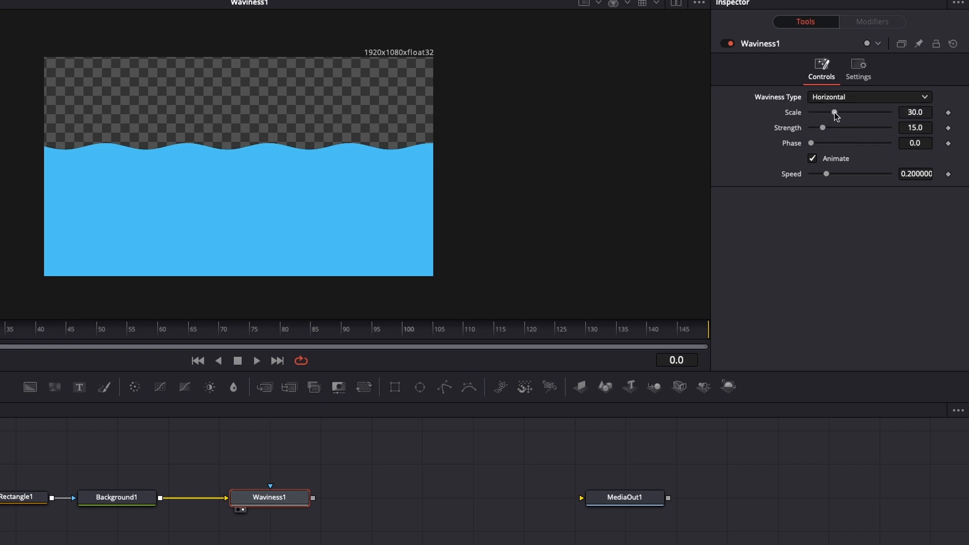
left_click_drag(837, 112, 826, 112)
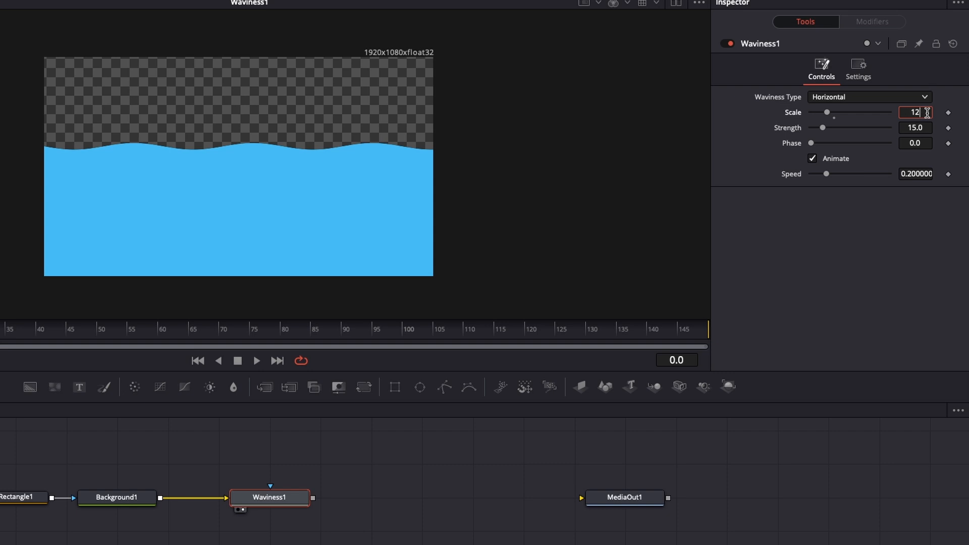
key("Tab")
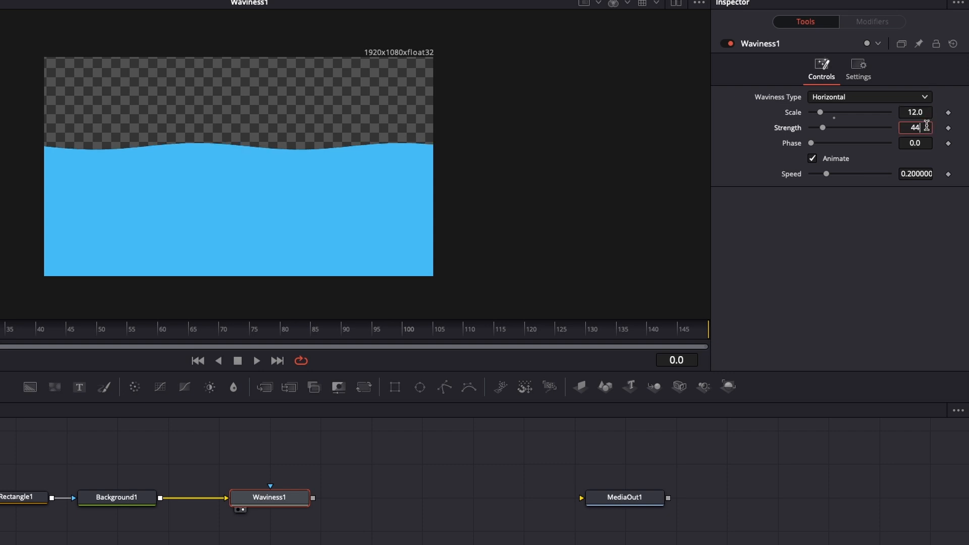
type("44")
key("Tab")
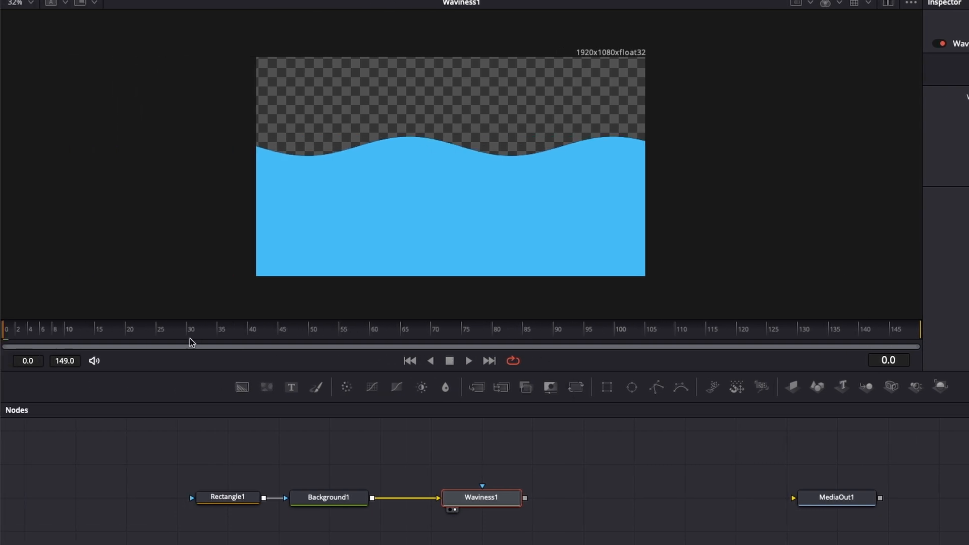
left_click_drag(22, 331, 347, 346)
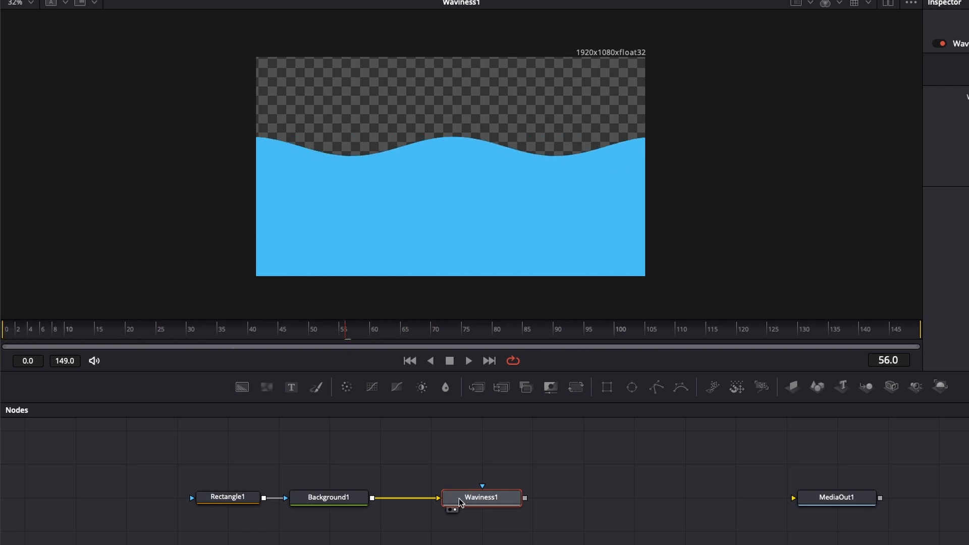
Step: Add a Merge after Waviness1 and feed its foreground with a copy of the rectangle, background and waviness nodes
left_click_drag(475, 499, 445, 499)
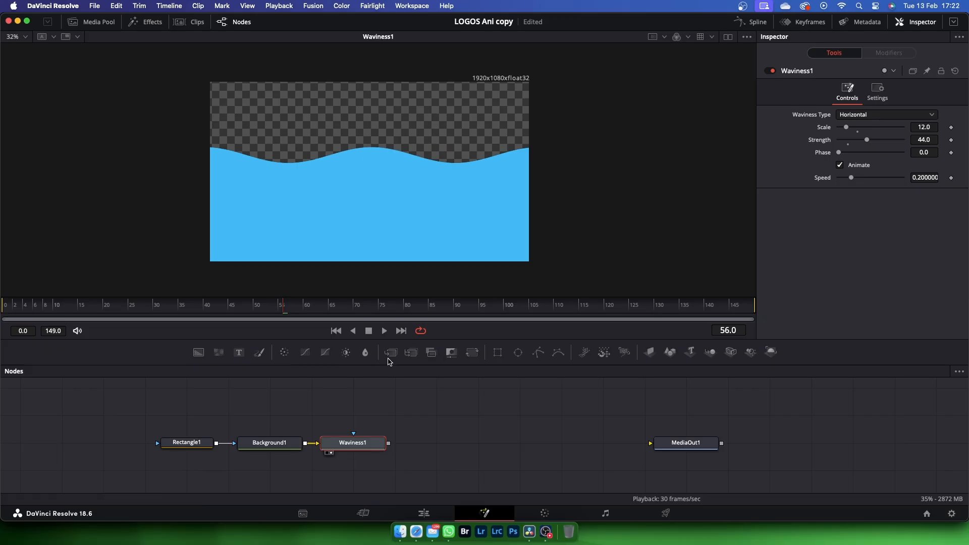
left_click(476, 387)
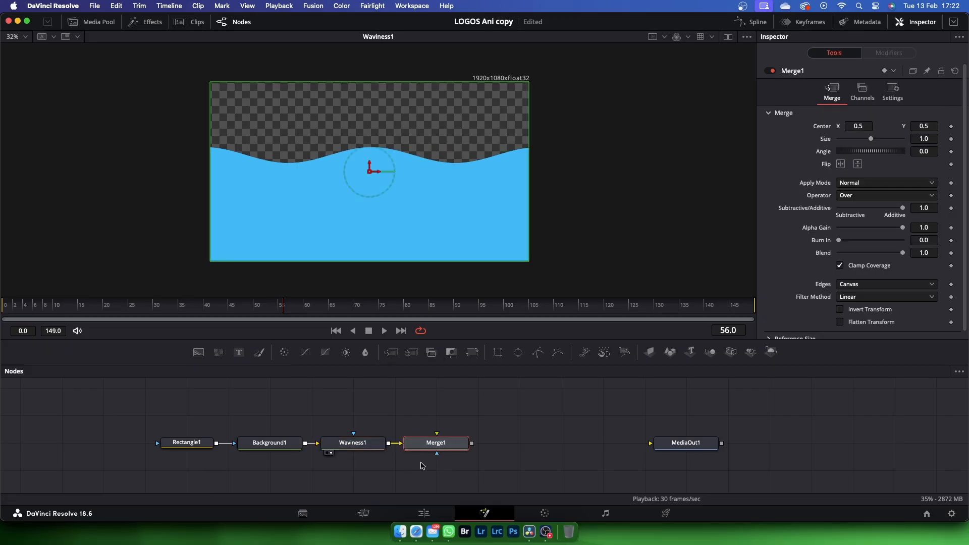
left_click_drag(370, 485, 189, 431)
right_click(192, 444)
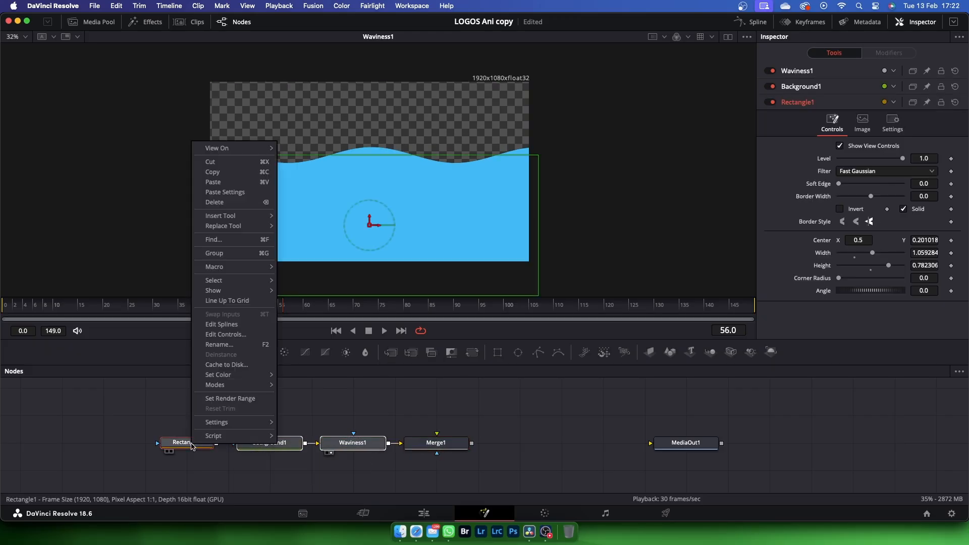
left_click(214, 173)
left_click(195, 422)
right_click(195, 422)
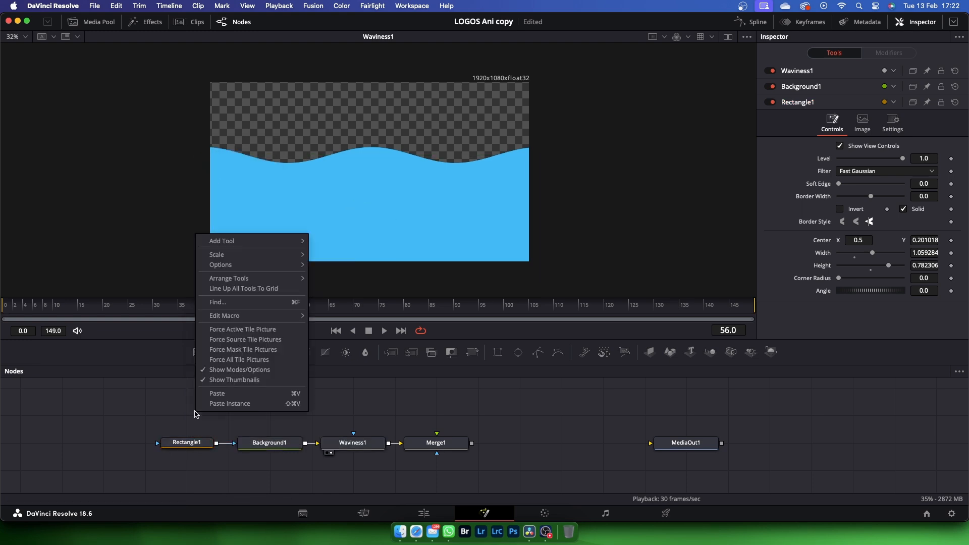
left_click(229, 396)
left_click_drag(389, 415, 445, 443)
left_click_drag(386, 423, 435, 423)
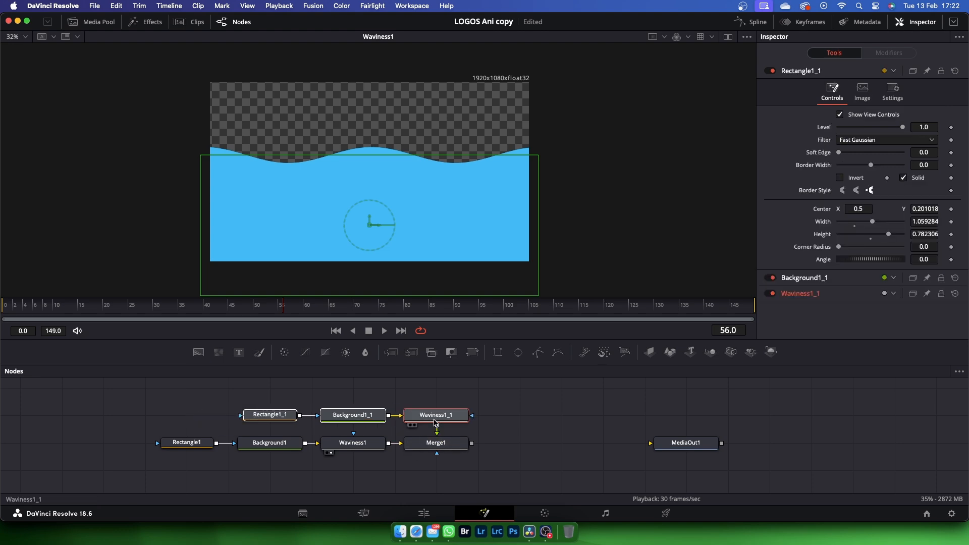
Step: View Merge1, lower the copied rectangle to center Y about 0.10 and color Background1_1 pale blue (red 0.57, green 0.85, blue 0.91)
key("1")
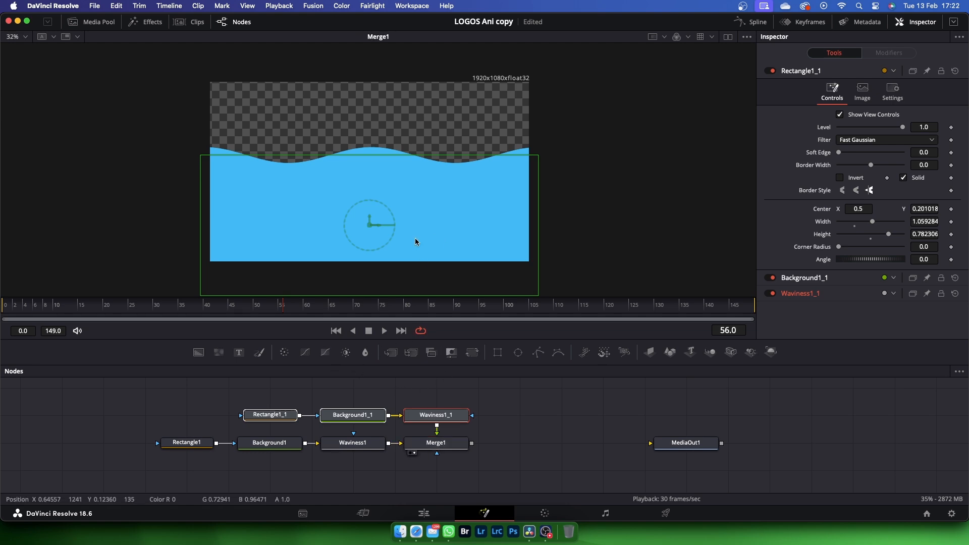
left_click_drag(369, 221, 369, 239)
left_click(356, 419)
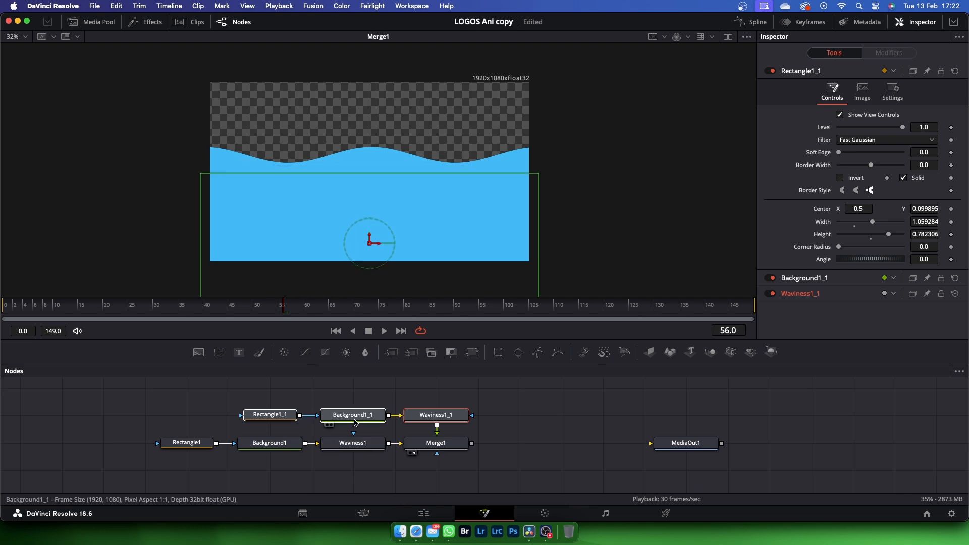
left_click(869, 193)
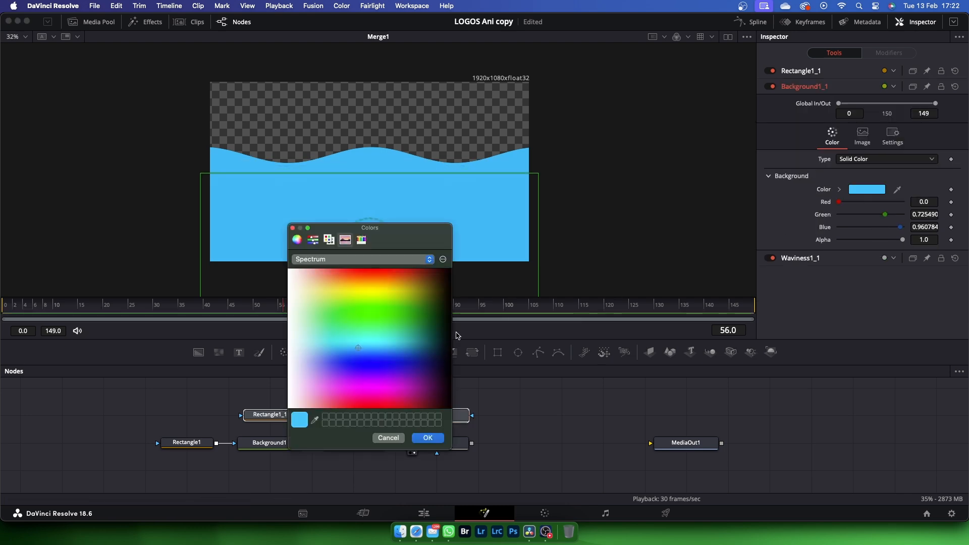
left_click(386, 344)
left_click(346, 338)
left_click_drag(346, 338, 311, 347)
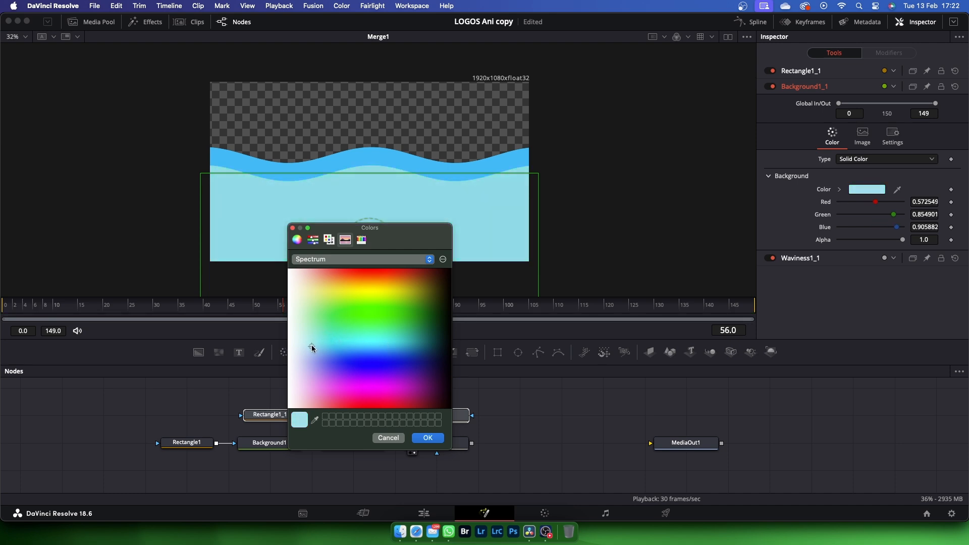
left_click(426, 442)
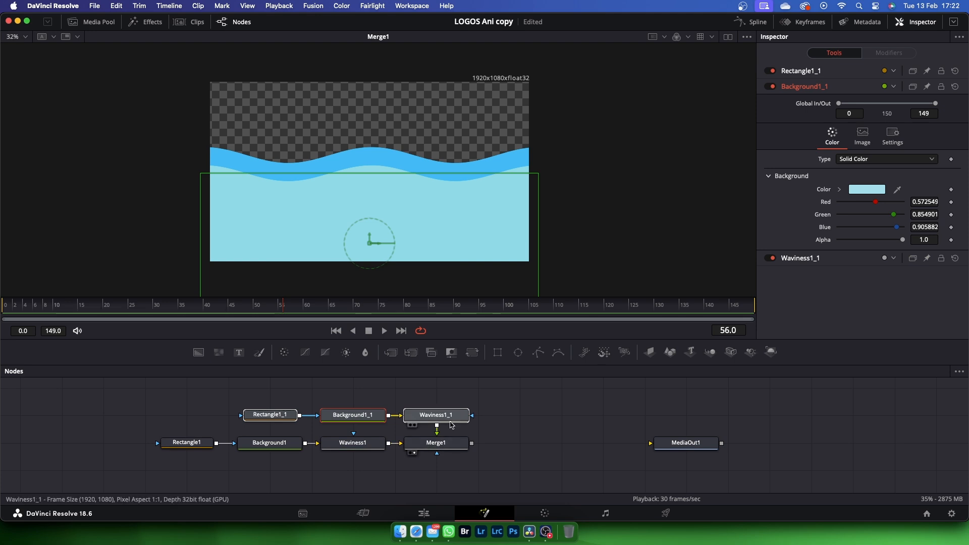
Step: Flip the foreground wave horizontally in Merge1 and play back the animation to check both waves
left_click(418, 420)
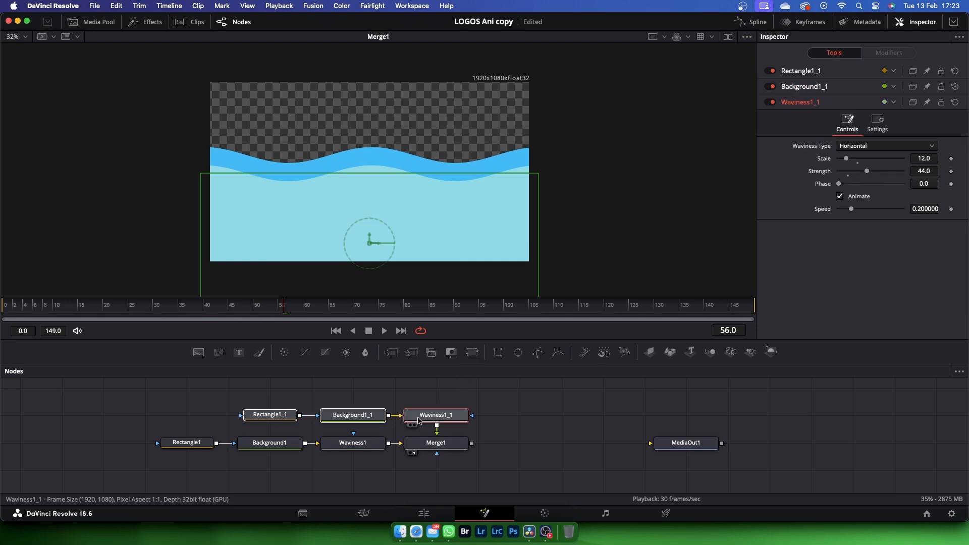
left_click(427, 444)
left_click(840, 165)
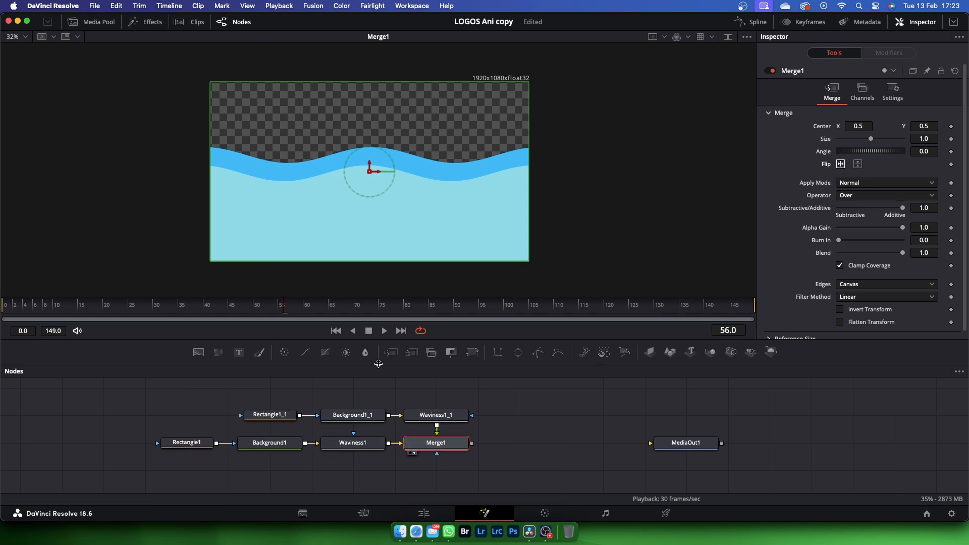
left_click_drag(287, 316, 68, 334)
key("space")
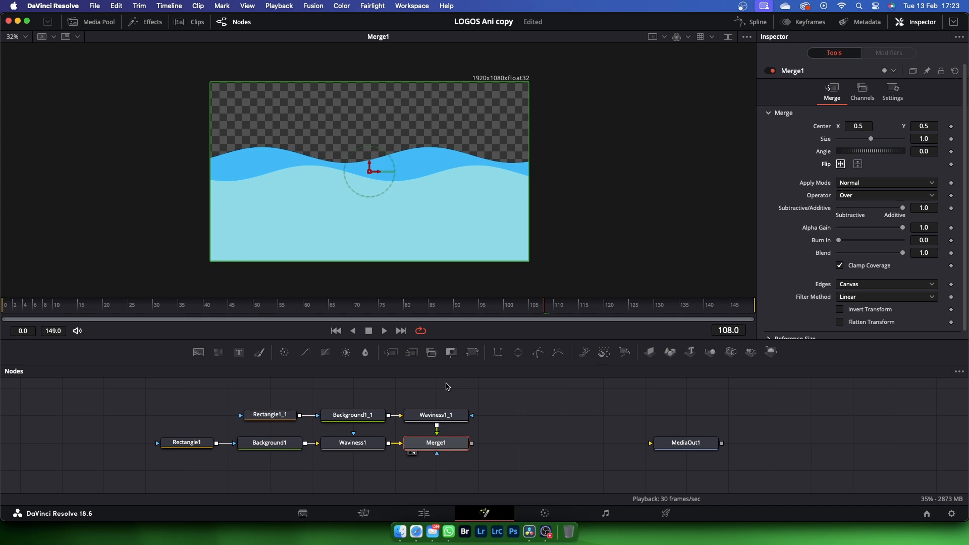
Step: Add a second Background node below the wave nodes and show it beside Merge1 in dual viewers
left_click_drag(152, 364, 318, 446)
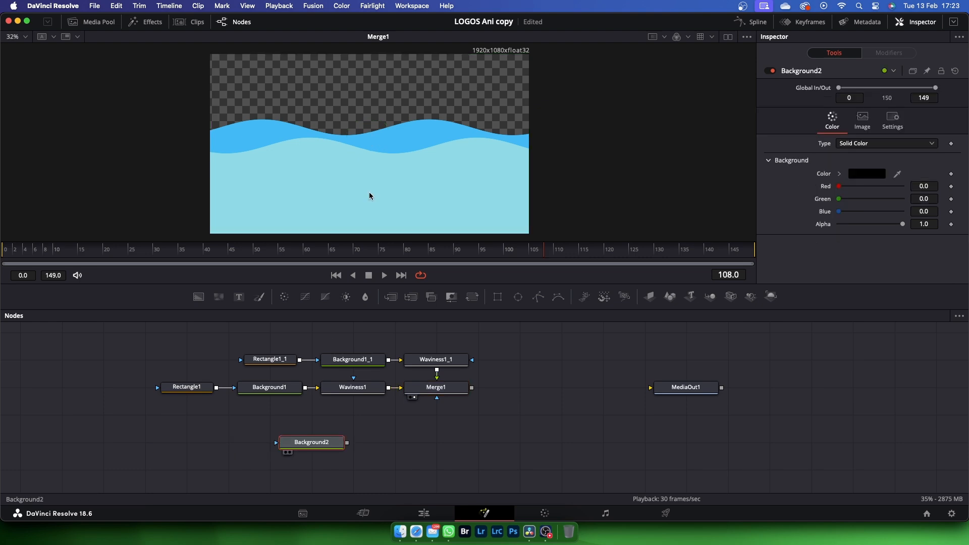
key("1")
left_click(727, 37)
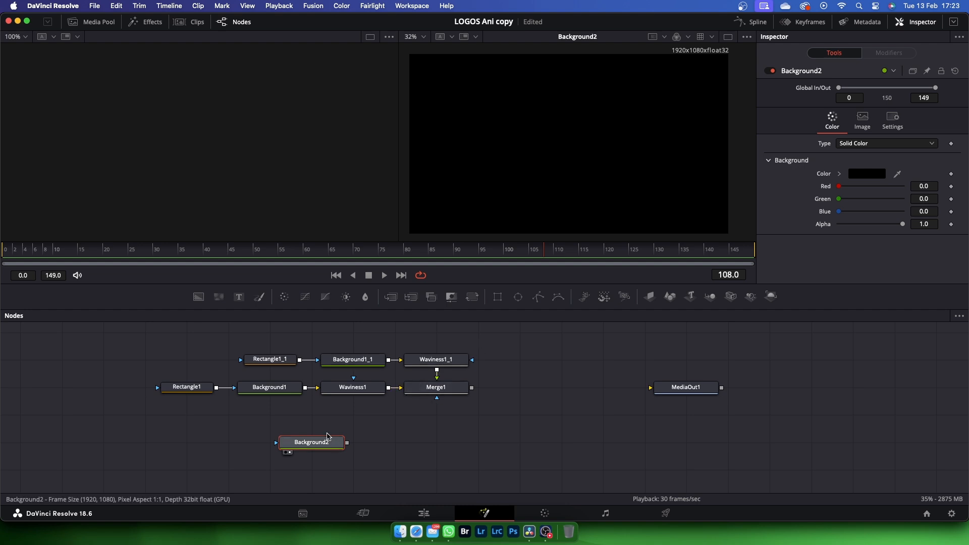
key("1")
left_click_drag(443, 389, 512, 164)
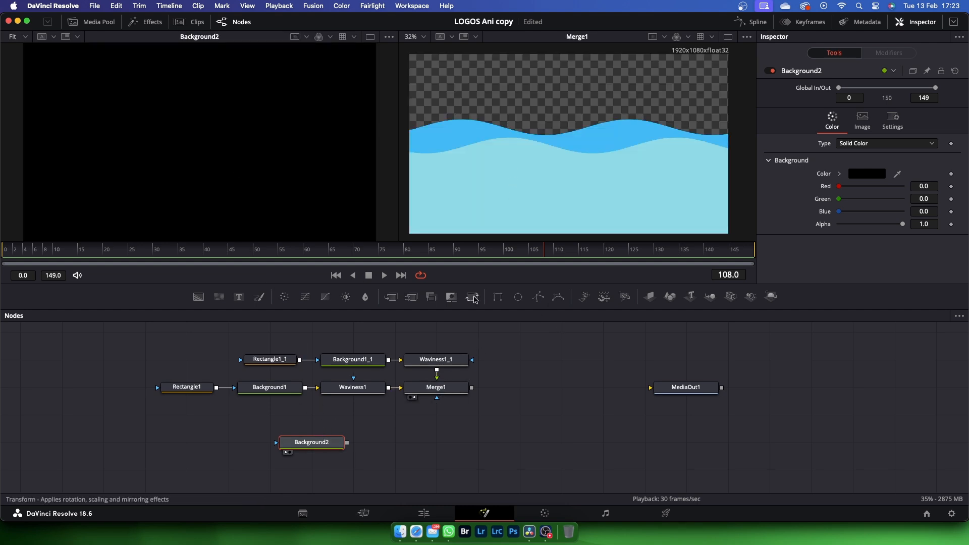
Step: Add an ellipse mask to Background2 and arrange it in line ahead of that node
left_click(517, 297)
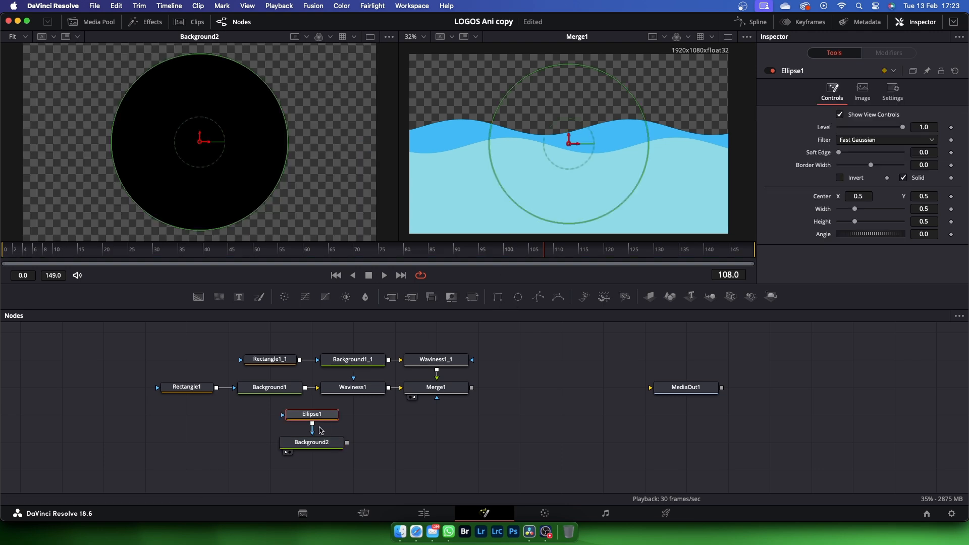
left_click_drag(315, 416, 232, 445)
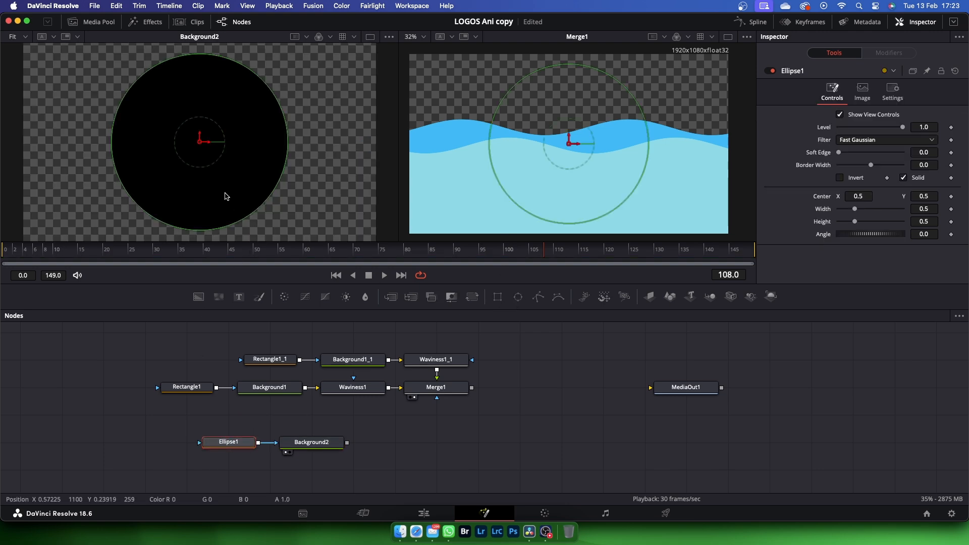
Step: Color Background2 pale green with red 0.576, green 0.914 and blue 0.714
left_click(305, 447)
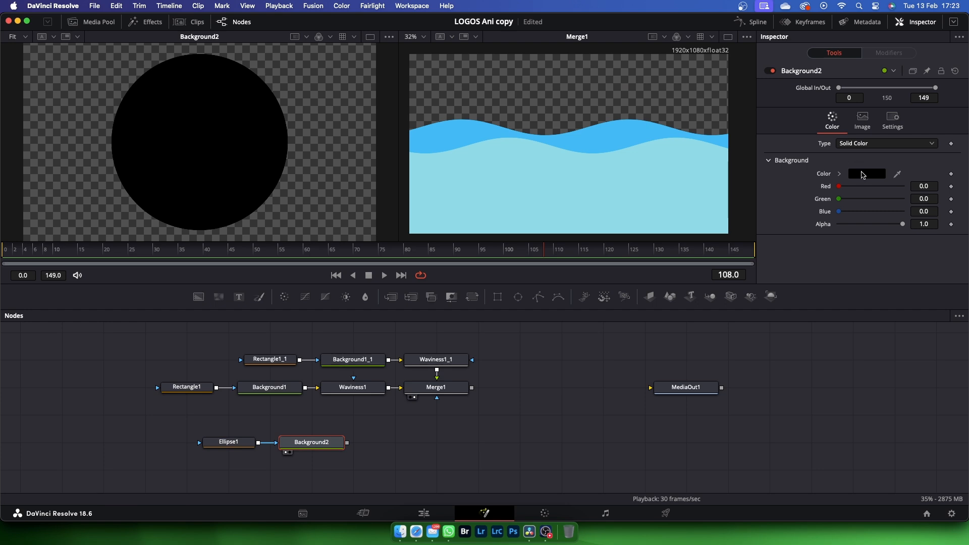
left_click(866, 173)
left_click_drag(353, 311, 311, 323)
left_click(427, 438)
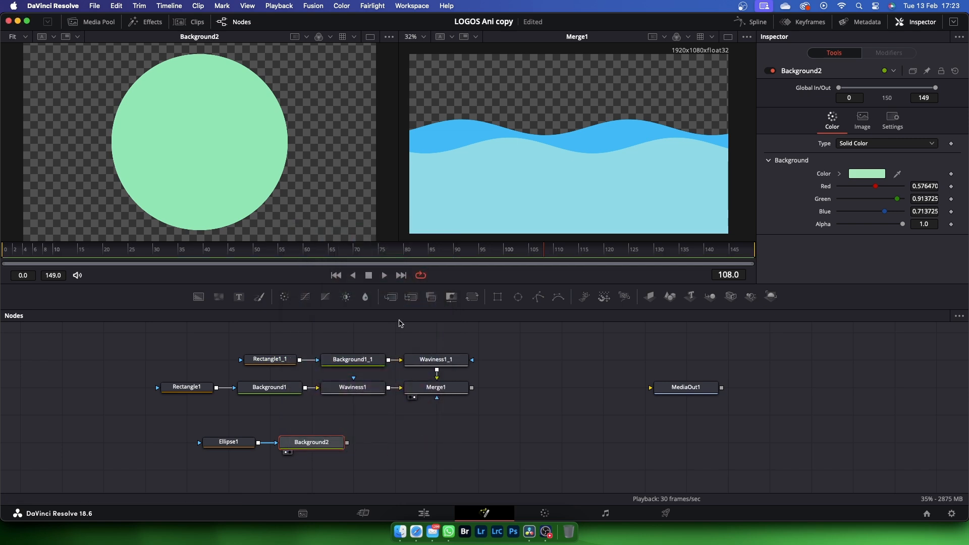
Step: Add a second Merge node below Merge1, wiring Merge1 into its foreground and Background2 into its background
left_click(438, 386)
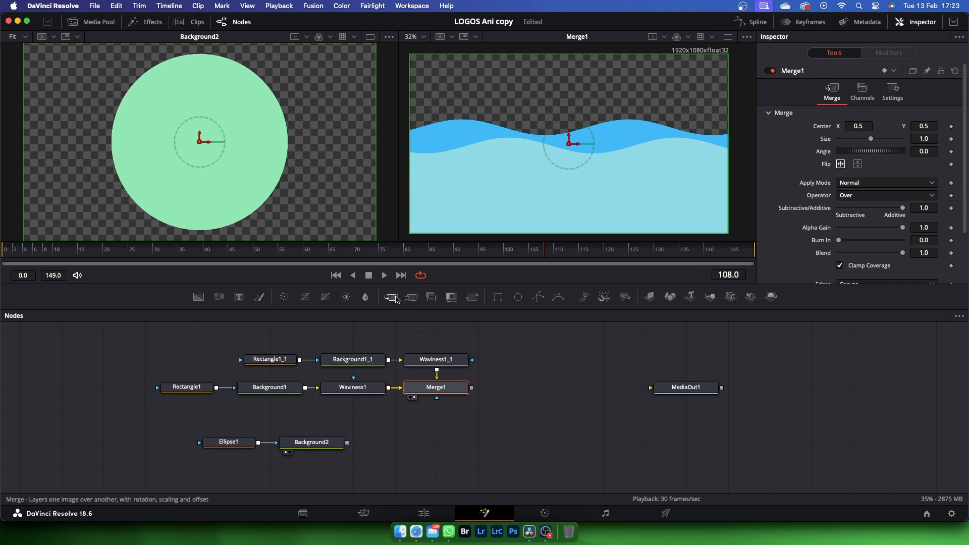
left_click(392, 297)
left_click_drag(436, 414, 434, 443)
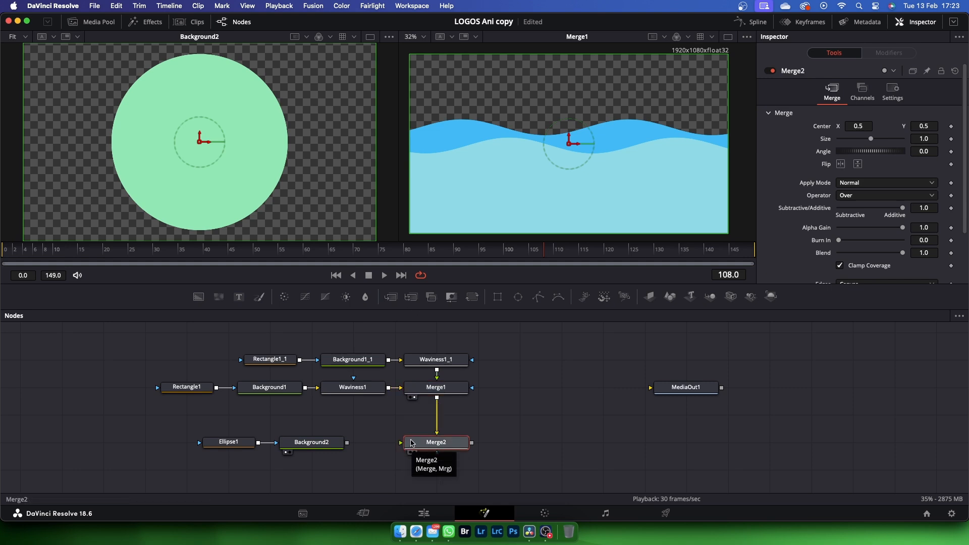
left_click_drag(436, 434, 552, 431)
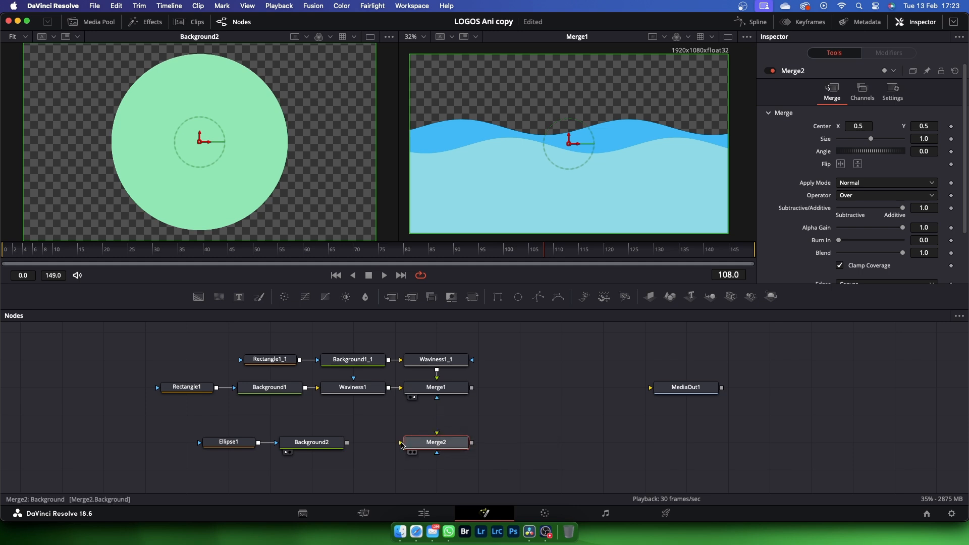
left_click_drag(404, 443, 436, 395)
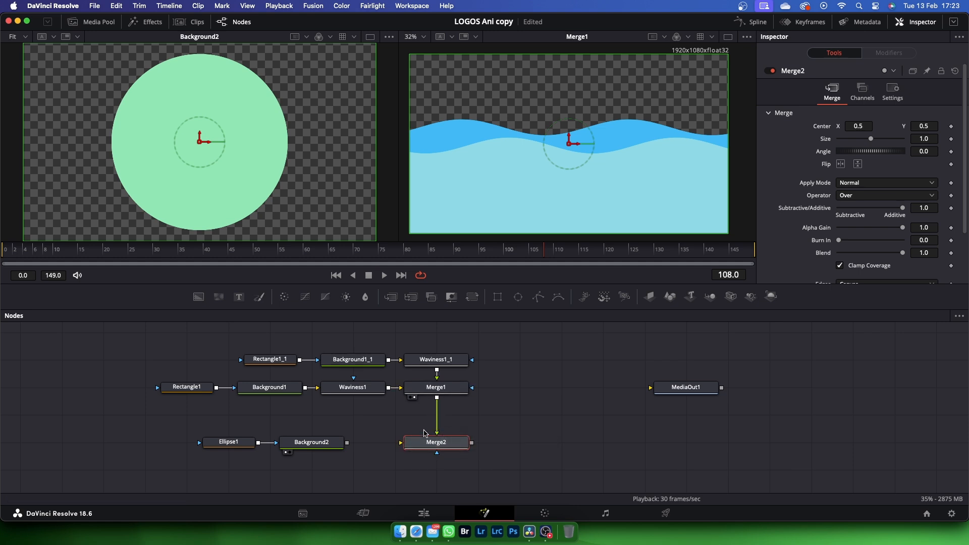
left_click_drag(401, 442, 347, 442)
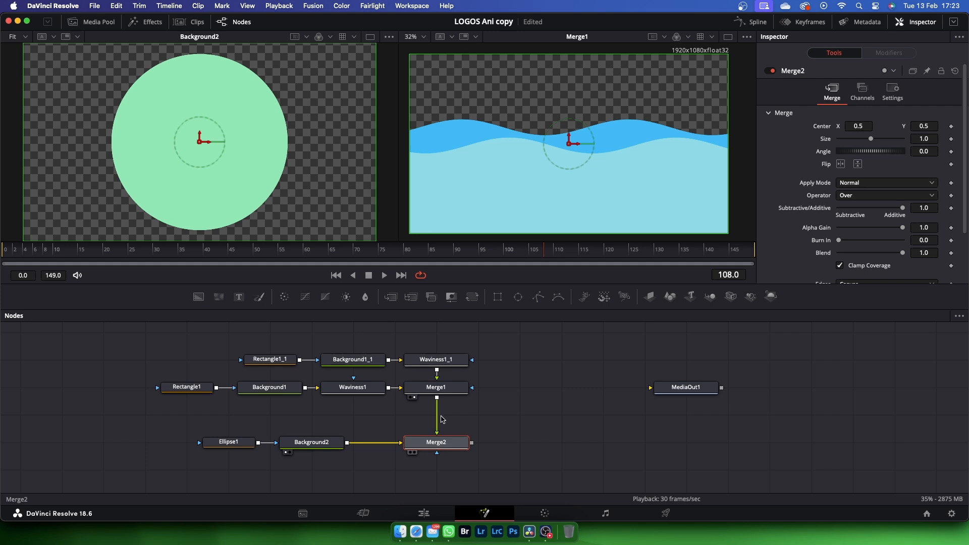
Step: View Merge2 in the second viewer and set its operator to Atop to confine the waves to the circle
key("2")
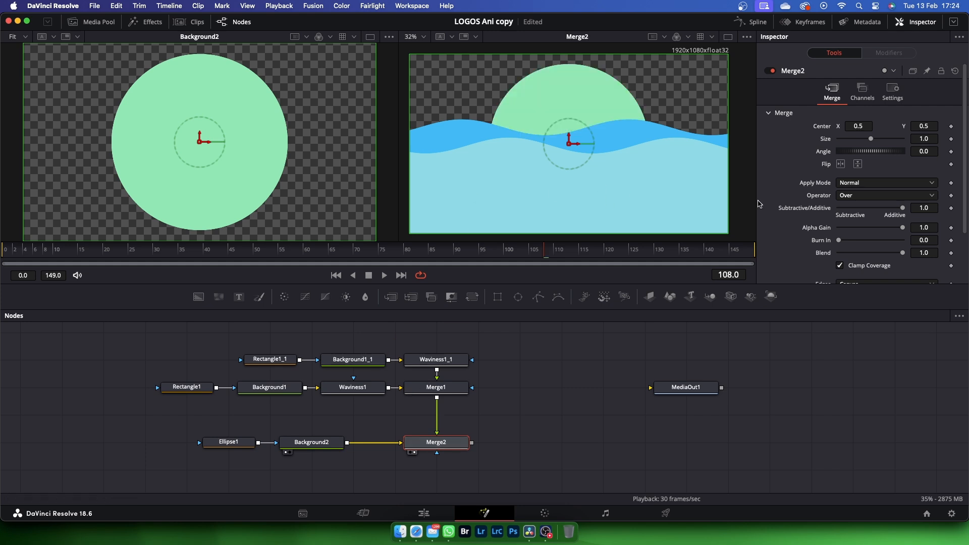
left_click(862, 198)
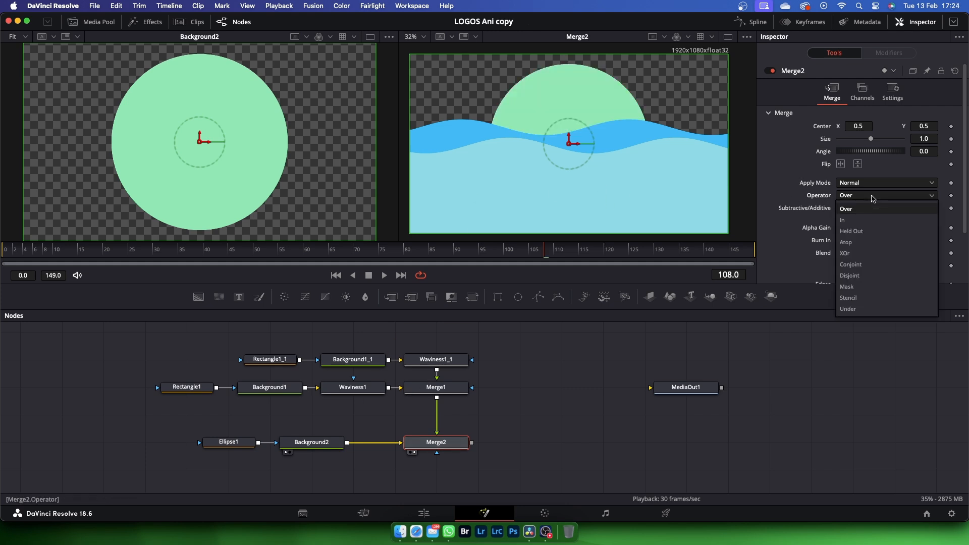
left_click(866, 243)
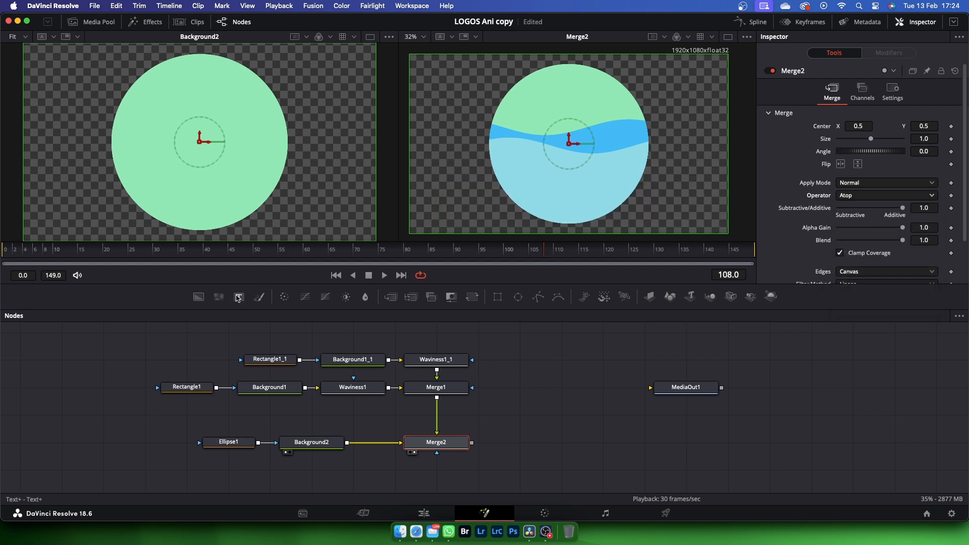
Step: Play back the masked waves and show Merge2 in a single, enlarged viewer with the image zoom set to Fit
left_click(385, 275)
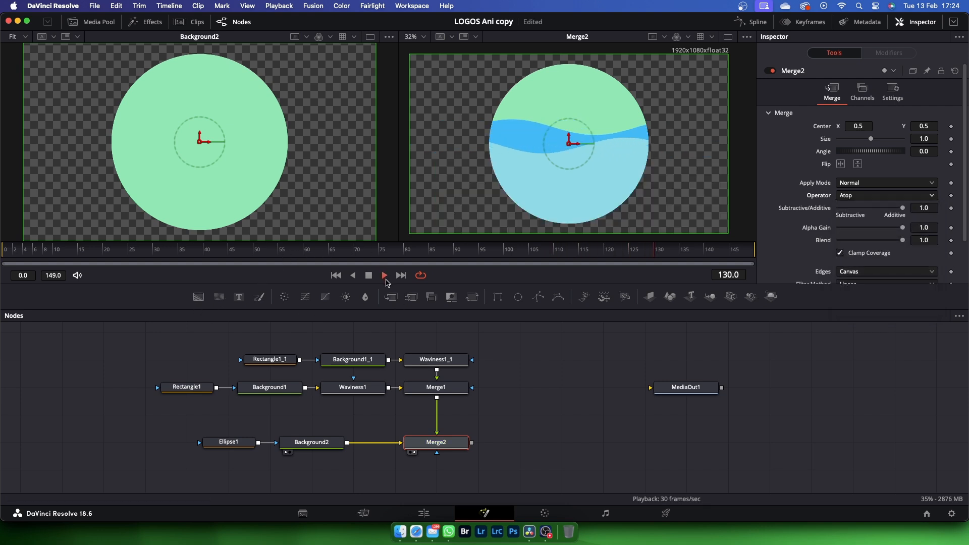
left_click(727, 38)
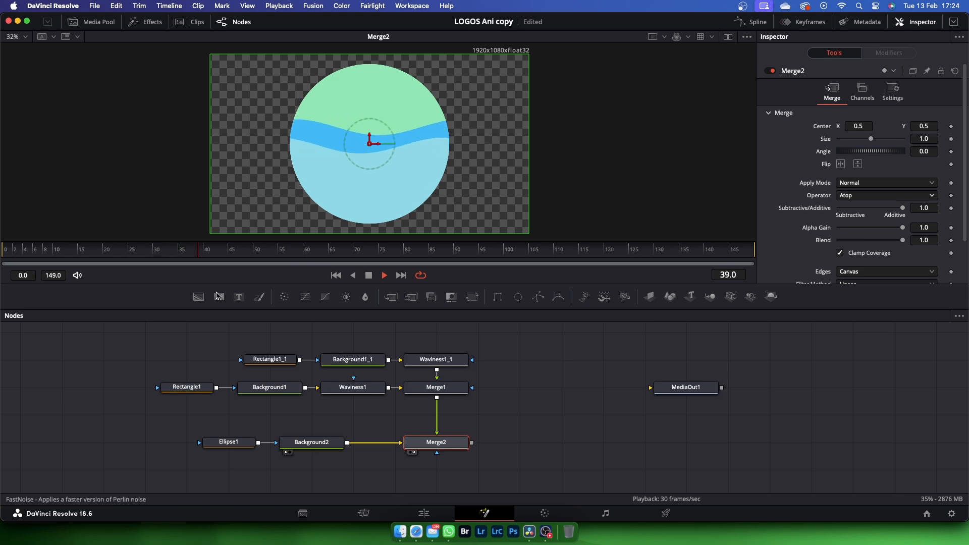
left_click_drag(140, 284, 140, 367)
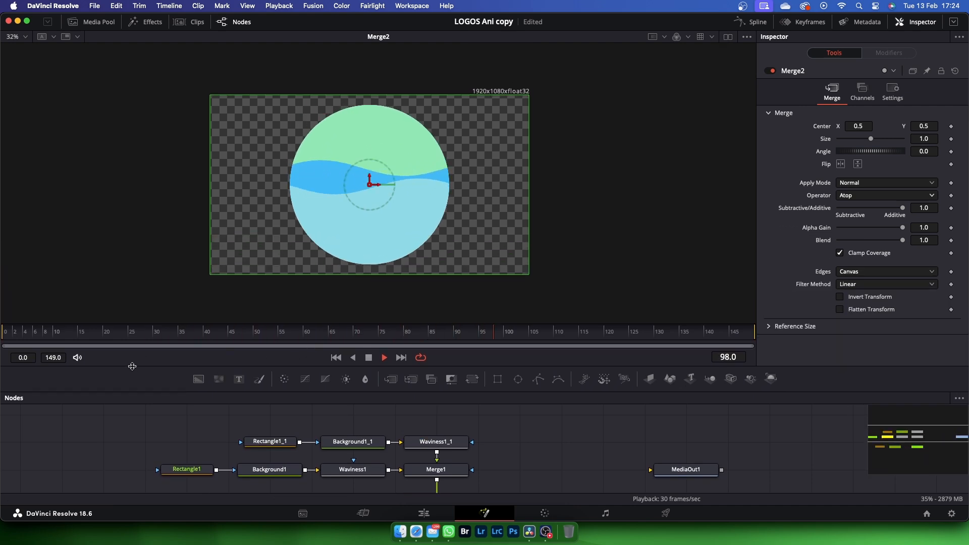
key("space")
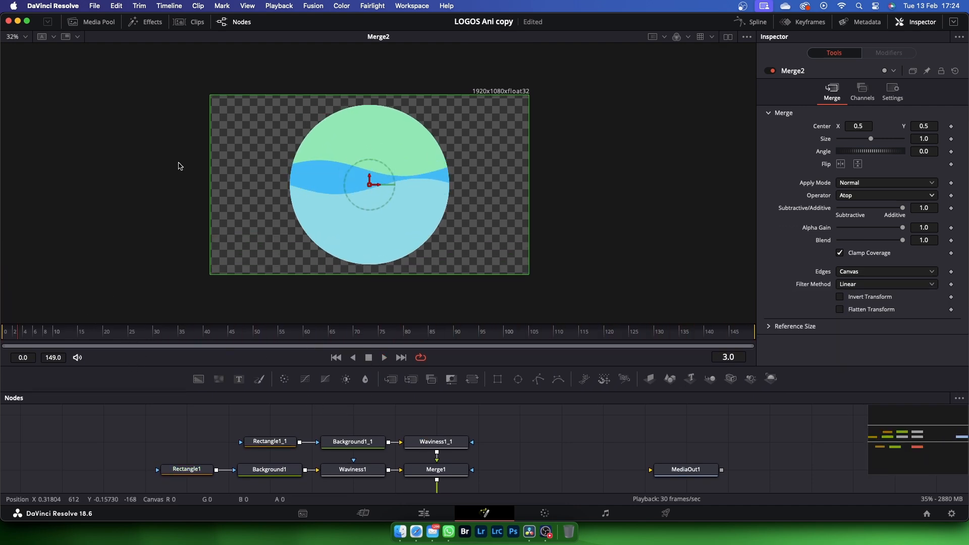
left_click(26, 37)
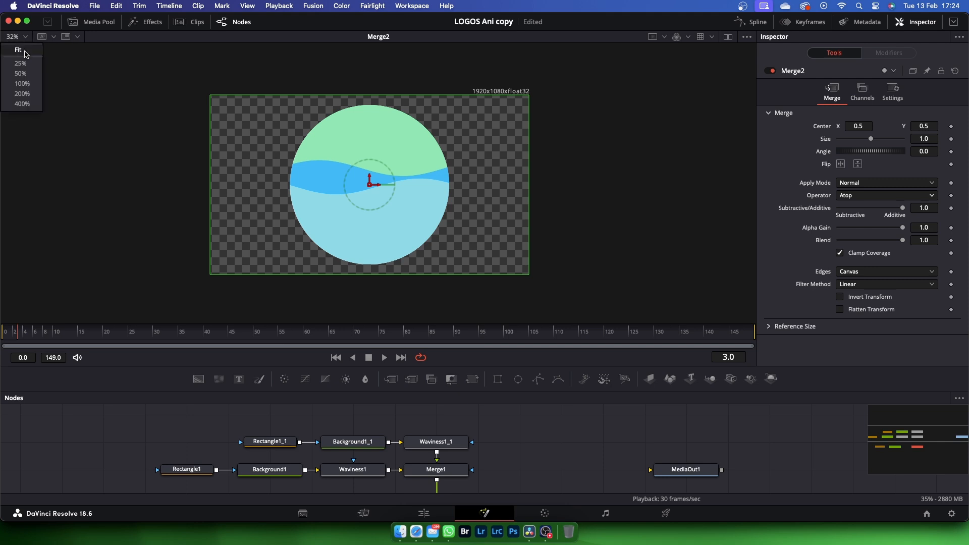
left_click(15, 46)
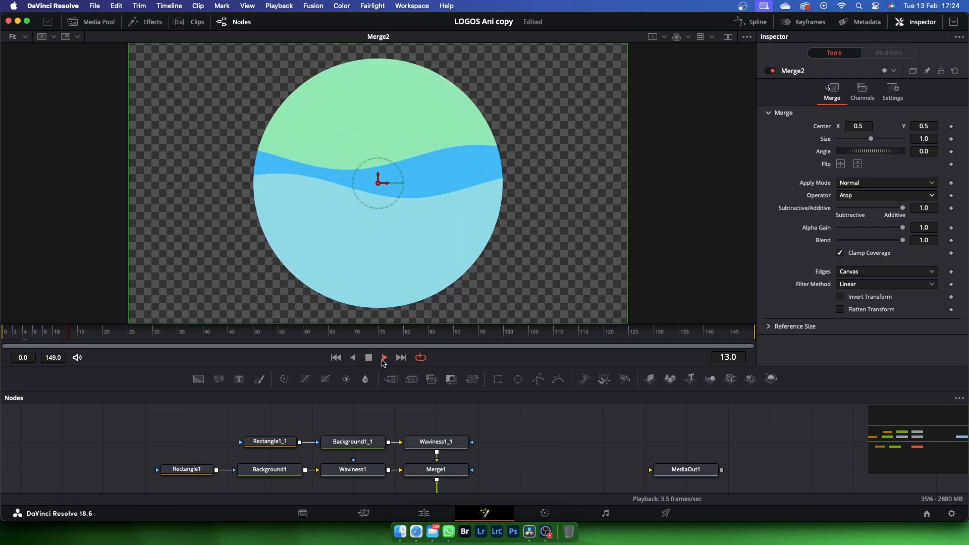
Step: Move MediaOut1 in line with Merge2 and connect Merge2's output to it
scroll(436, 459, "down", 2)
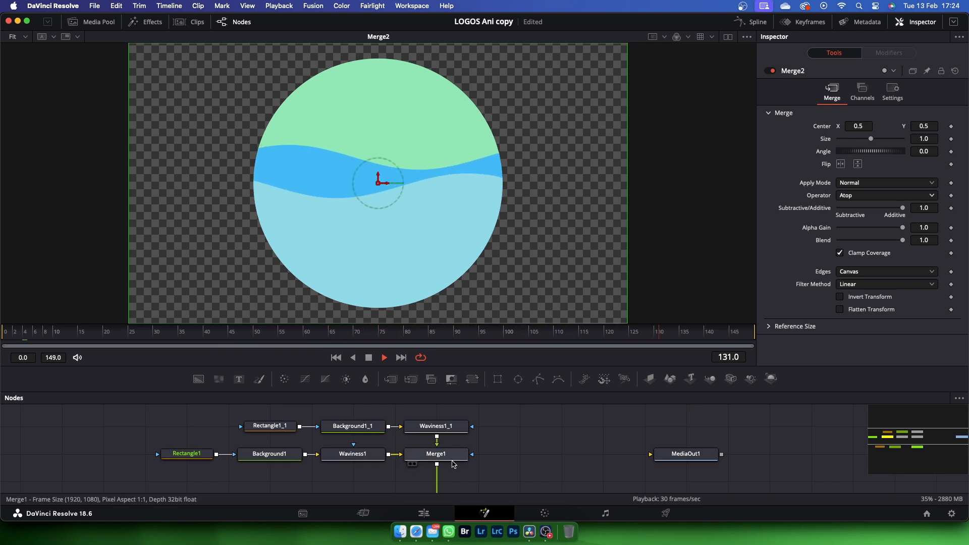
scroll(456, 464, "down", 8)
scroll(481, 450, "up", 5)
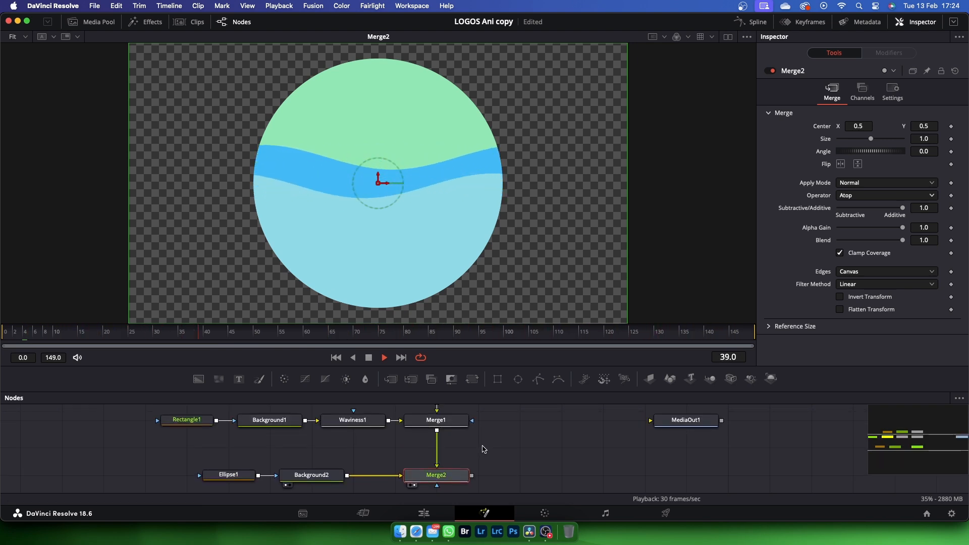
left_click_drag(656, 422, 573, 476)
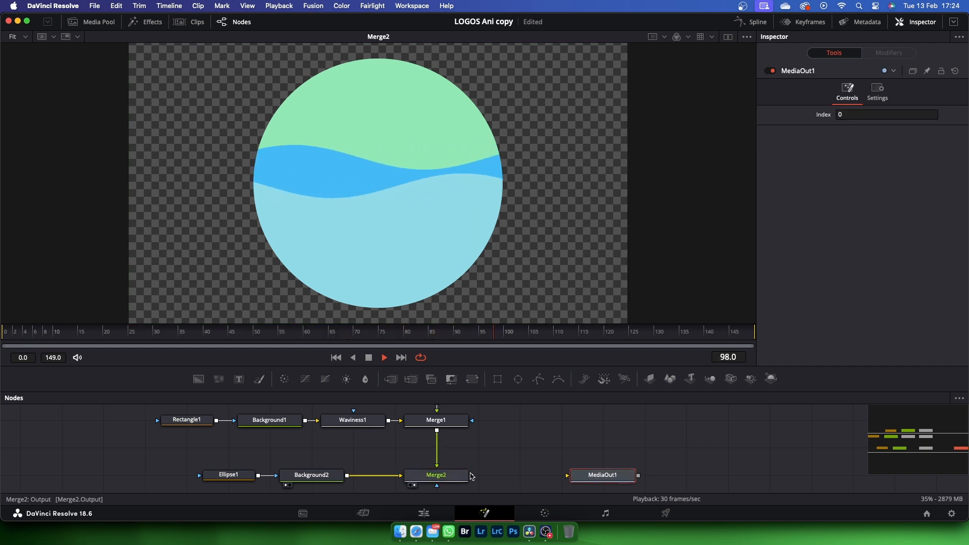
left_click_drag(472, 476, 568, 475)
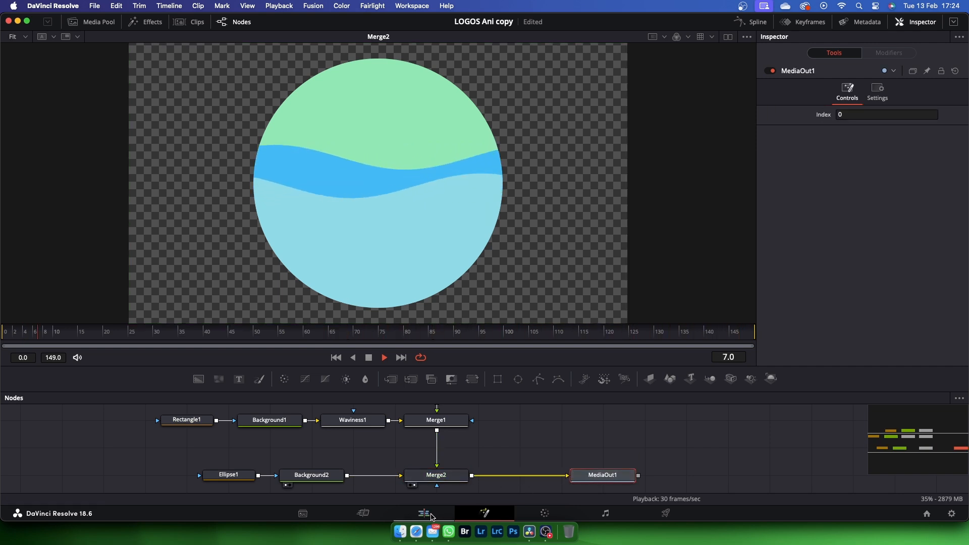
Step: Switch to the Edit page and play the finished Fusion composition on the timeline
left_click(424, 513)
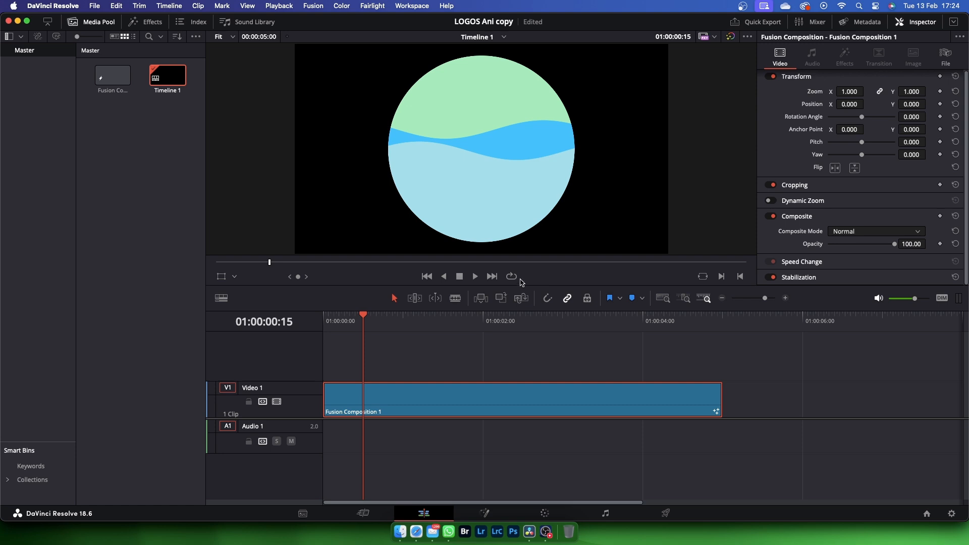
left_click(474, 277)
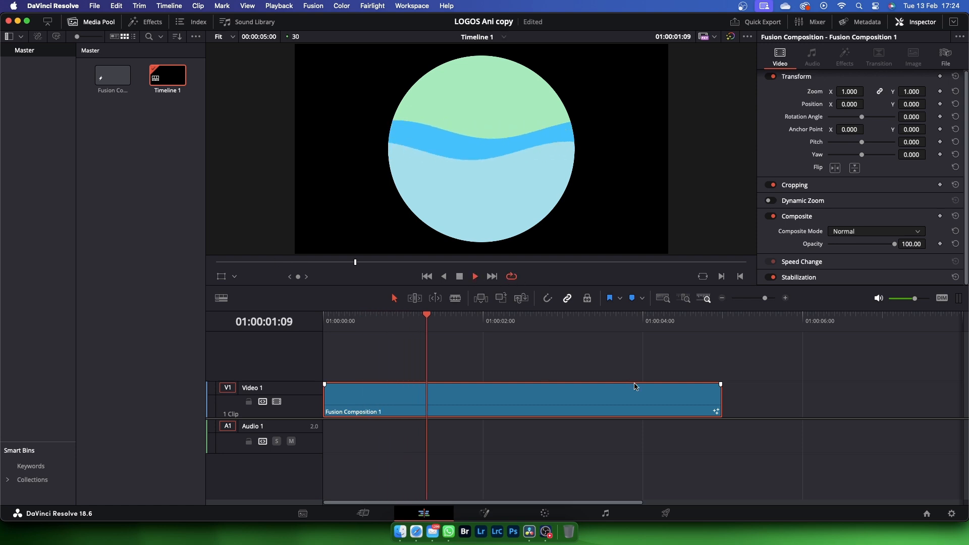